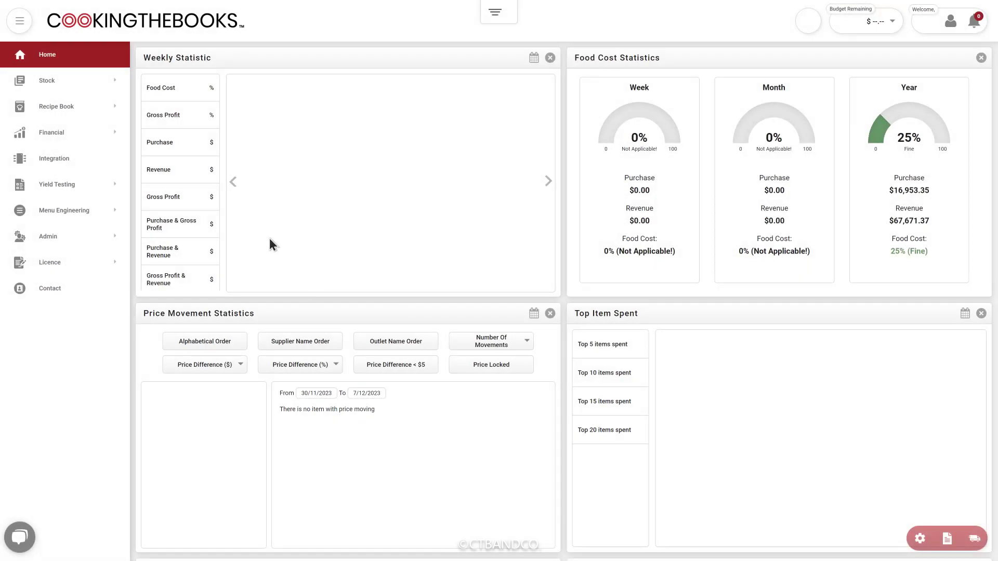
Step: Go to Stock > Receiving Order to list the $507.08 Yarra Valley invoice
{"action": "left_click", "coordinate": [93, 79]}
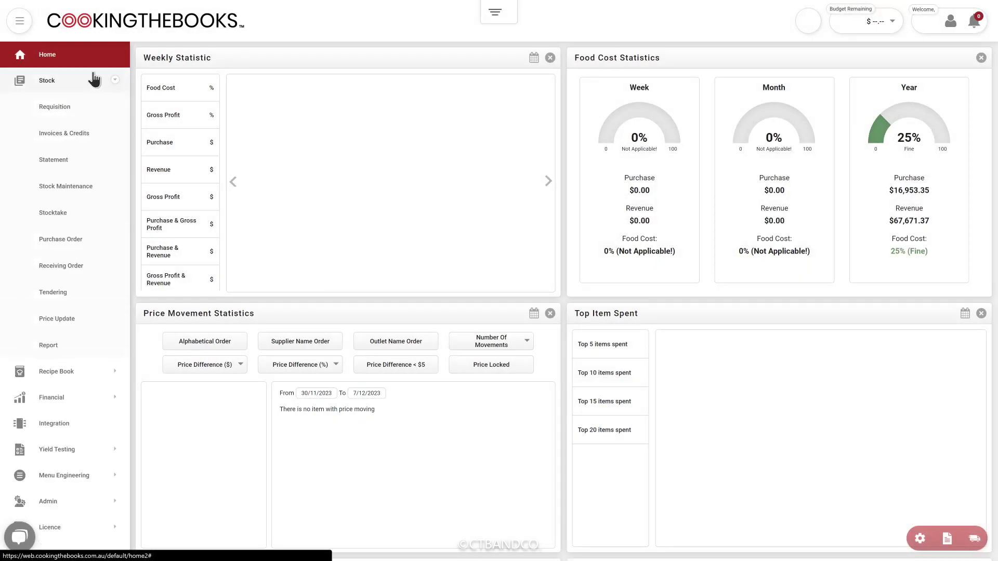
{"action": "left_click", "coordinate": [82, 270]}
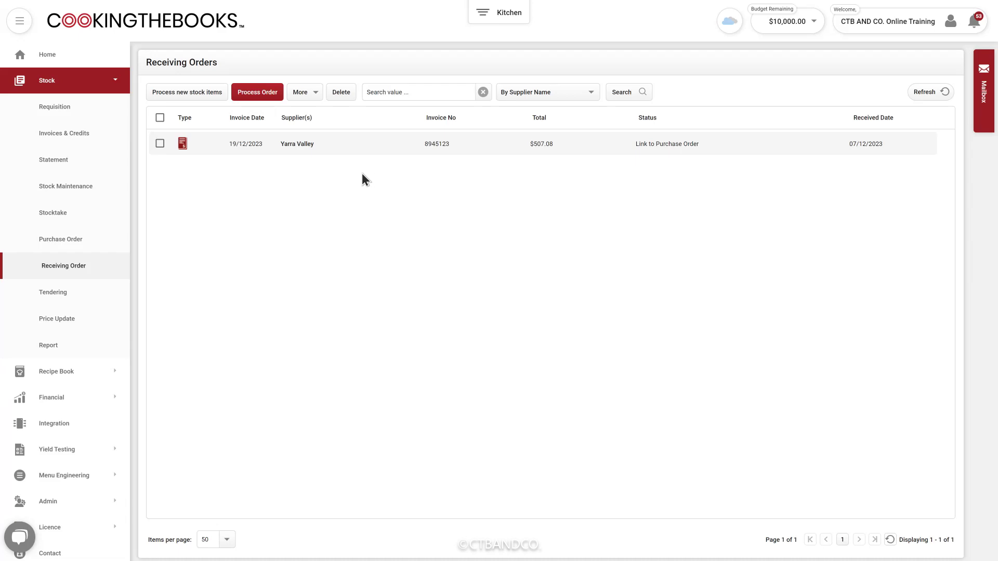
Step: Open the Yarra Valley invoice and process it without a matching purchase order
{"action": "double_click", "coordinate": [345, 140]}
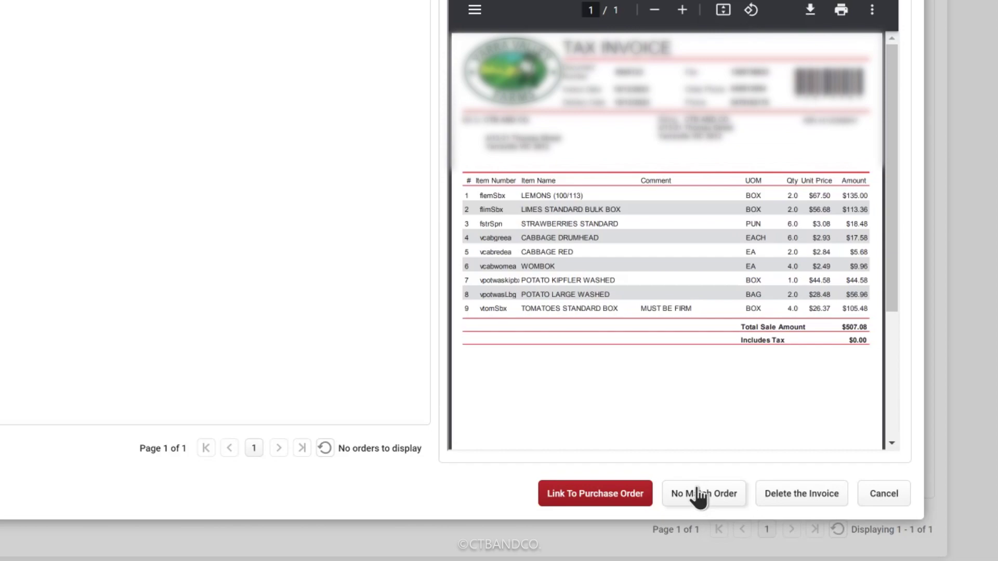
{"action": "left_click", "coordinate": [700, 495]}
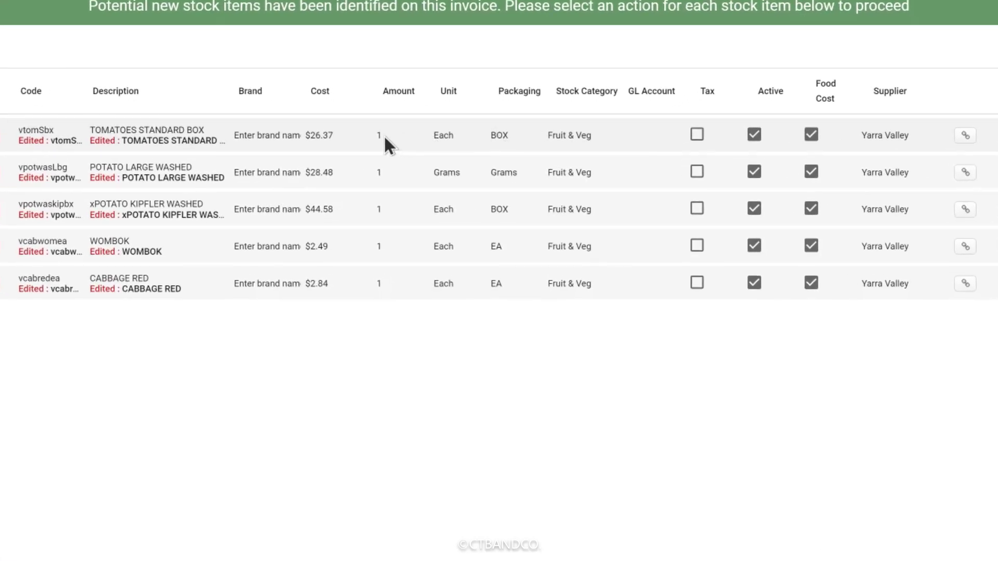
Step: Set tomatoes to Kilograms, and large potatoes to 10 Kilograms with Bag packaging
{"action": "left_click", "coordinate": [385, 138]}
{"action": "key", "text": "Tab"}
{"action": "type", "text": "Ki"}
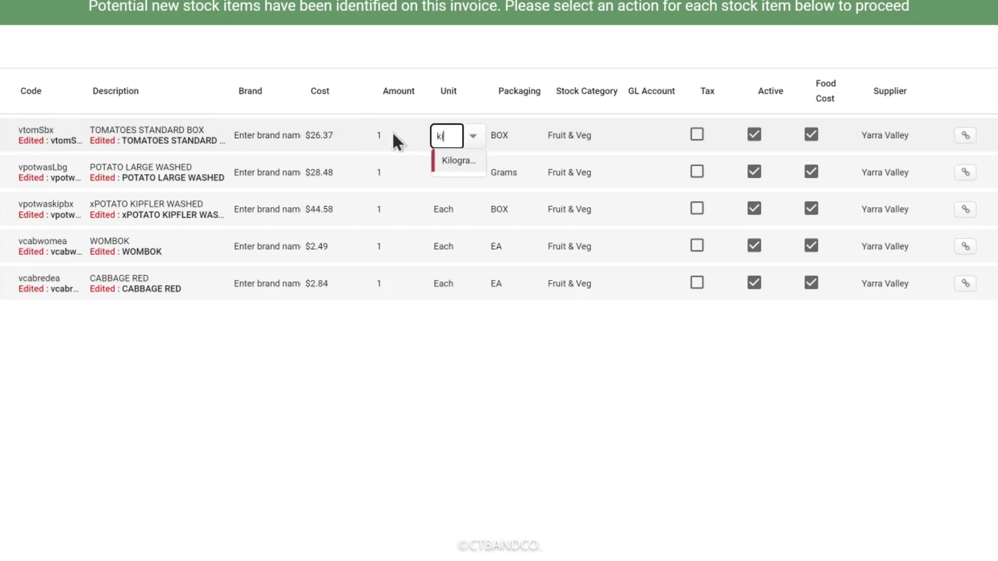
{"action": "left_click", "coordinate": [467, 161]}
{"action": "scroll", "coordinate": [390, 368], "scroll_direction": "down", "scroll_amount": 1}
{"action": "left_click", "coordinate": [396, 136]}
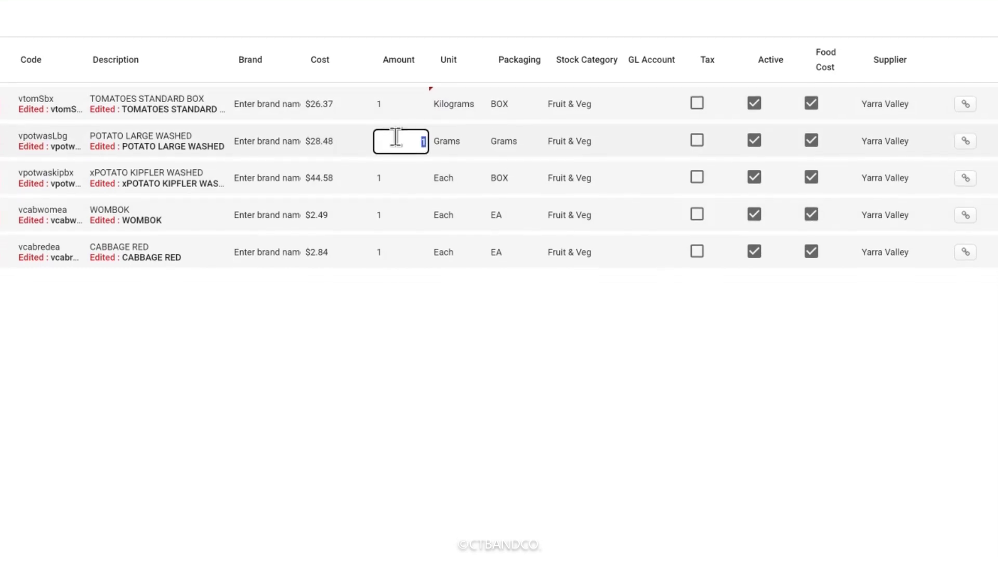
{"action": "type", "text": "10"}
{"action": "key", "text": "Tab"}
{"action": "type", "text": "Ki"}
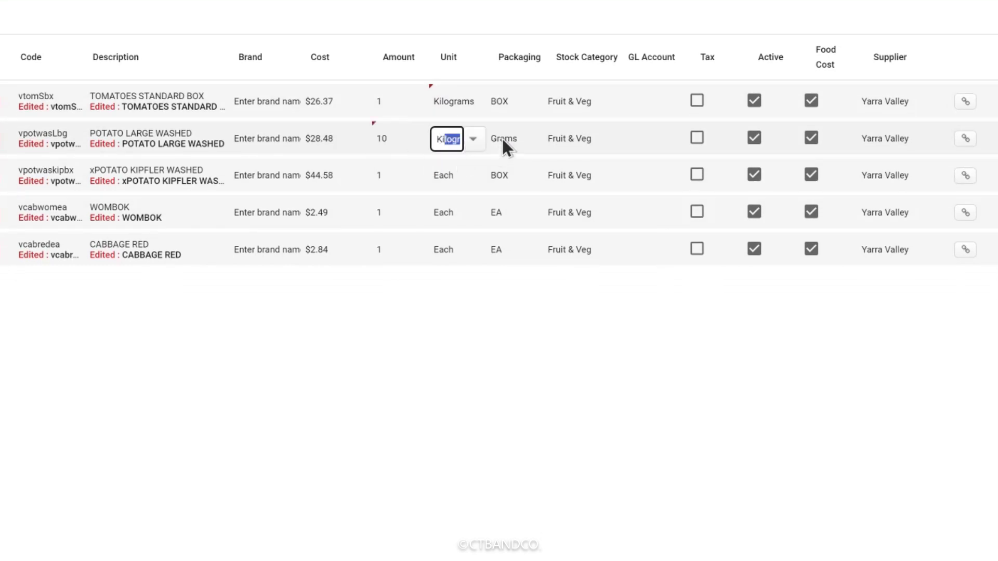
{"action": "left_click", "coordinate": [501, 137]}
{"action": "double_click", "coordinate": [502, 136]}
{"action": "type", "text": "Bag"}
{"action": "key", "text": "Tab"}
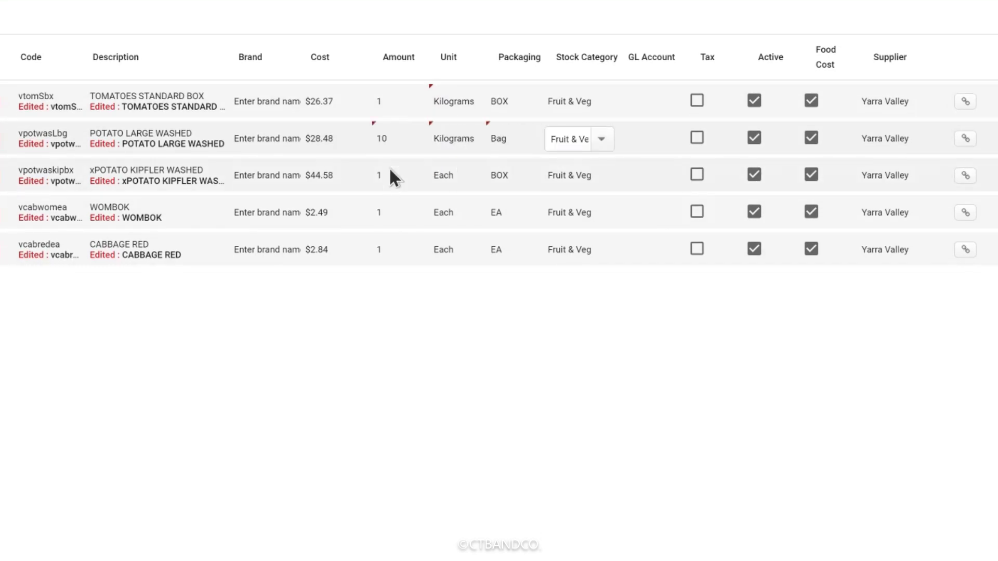
Step: Set kipfler potatoes to 5 Kilograms and wombok to 1.8 Kilograms
{"action": "left_click", "coordinate": [383, 177]}
{"action": "type", "text": "5"}
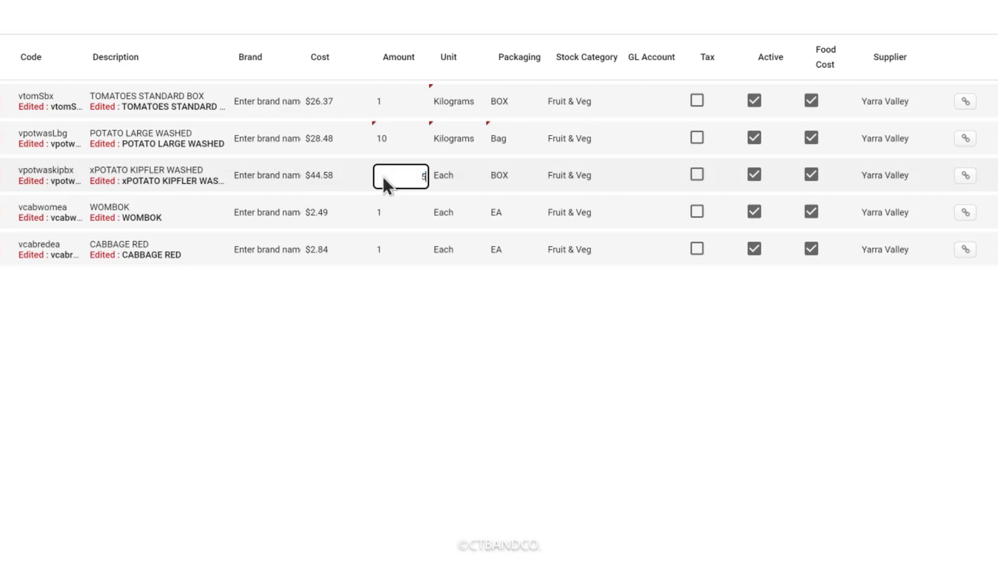
{"action": "key", "text": "Tab"}
{"action": "type", "text": "Ki"}
{"action": "left_click", "coordinate": [453, 204]}
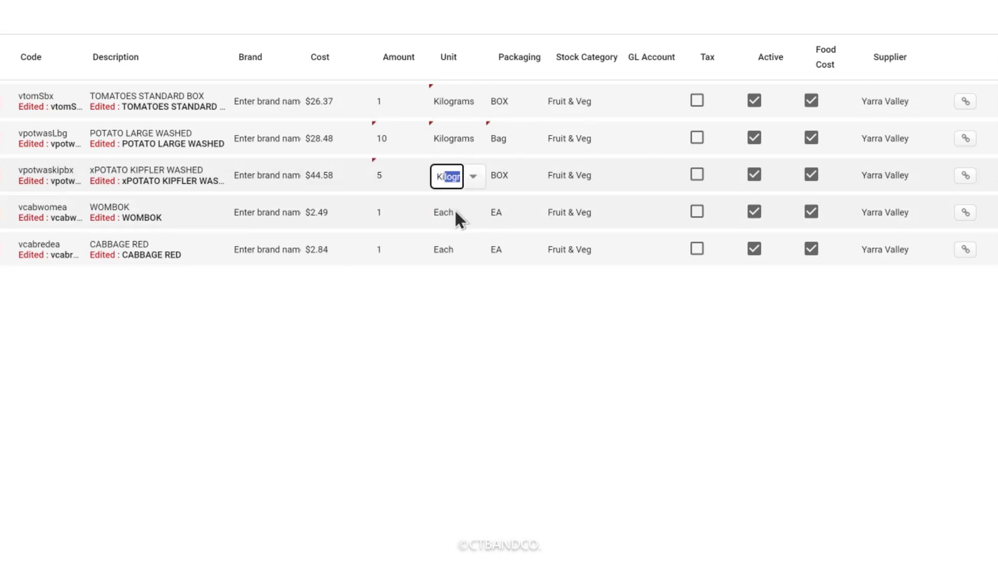
{"action": "left_click", "coordinate": [377, 213]}
{"action": "type", "text": "1.8"}
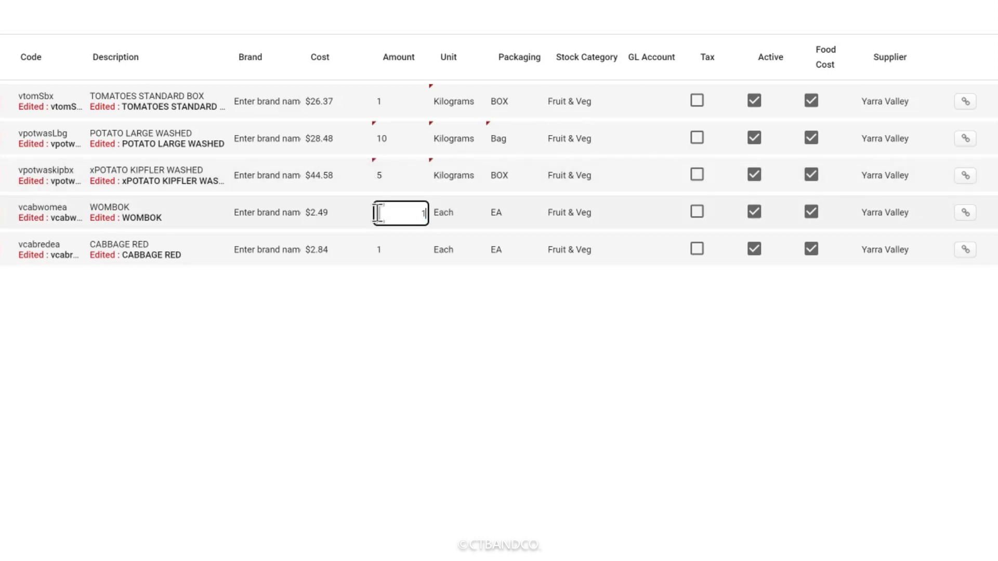
{"action": "key", "text": "Tab"}
{"action": "type", "text": "Ki"}
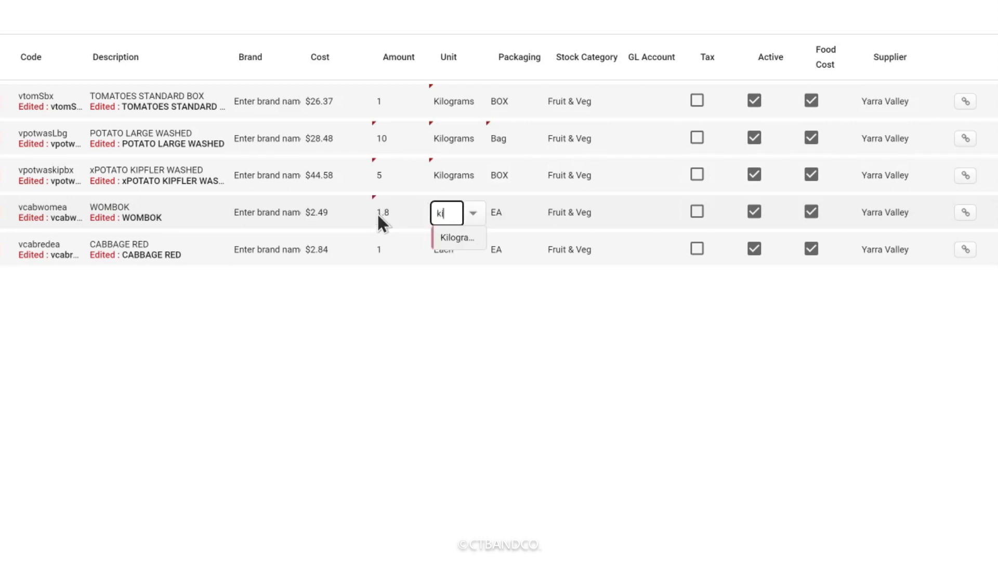
{"action": "left_click", "coordinate": [457, 237]}
{"action": "left_click", "coordinate": [406, 302]}
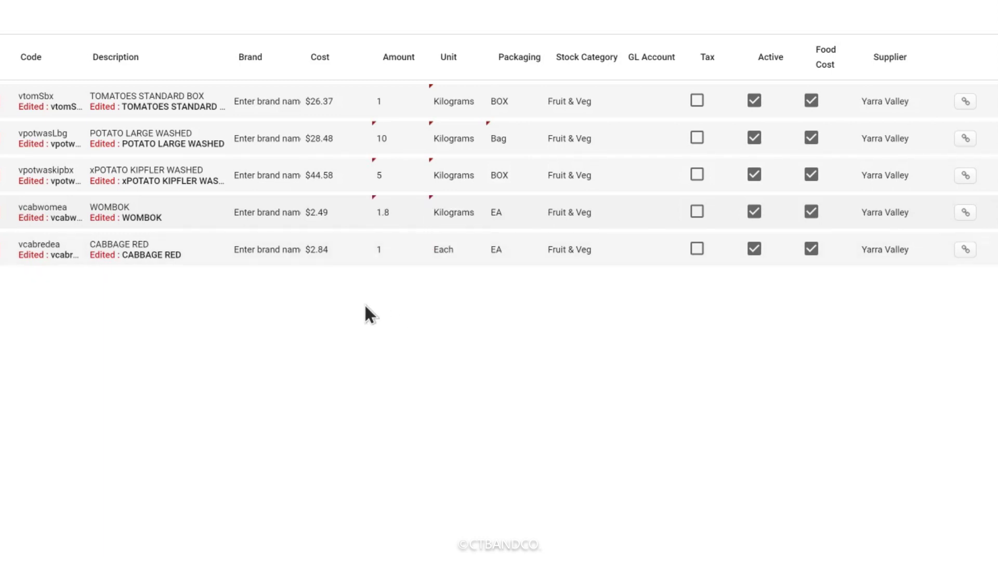
Step: Set red cabbage to 2.7 Kilograms
{"action": "left_click", "coordinate": [394, 243]}
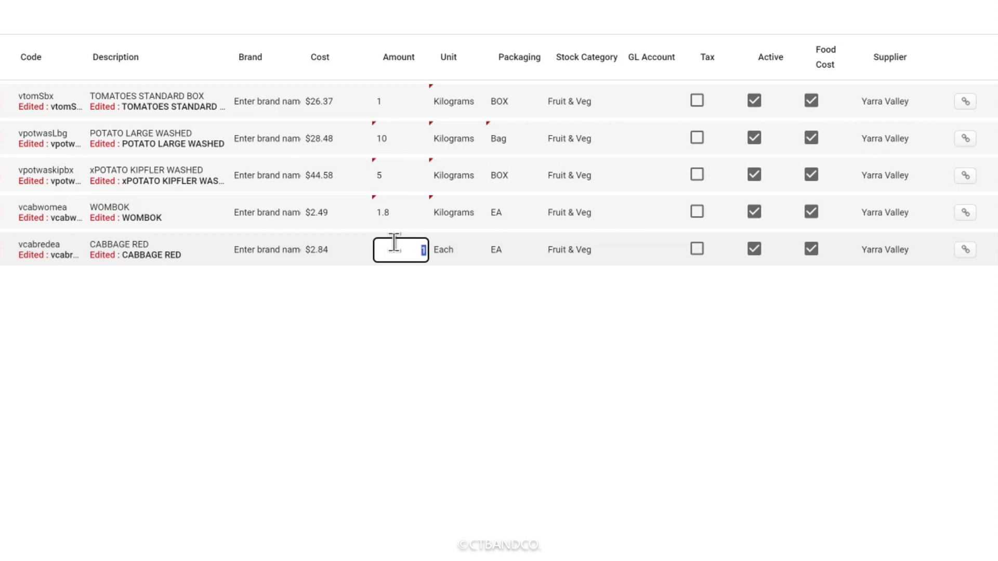
{"action": "type", "text": "2.7"}
{"action": "key", "text": "Tab"}
{"action": "type", "text": "Ki"}
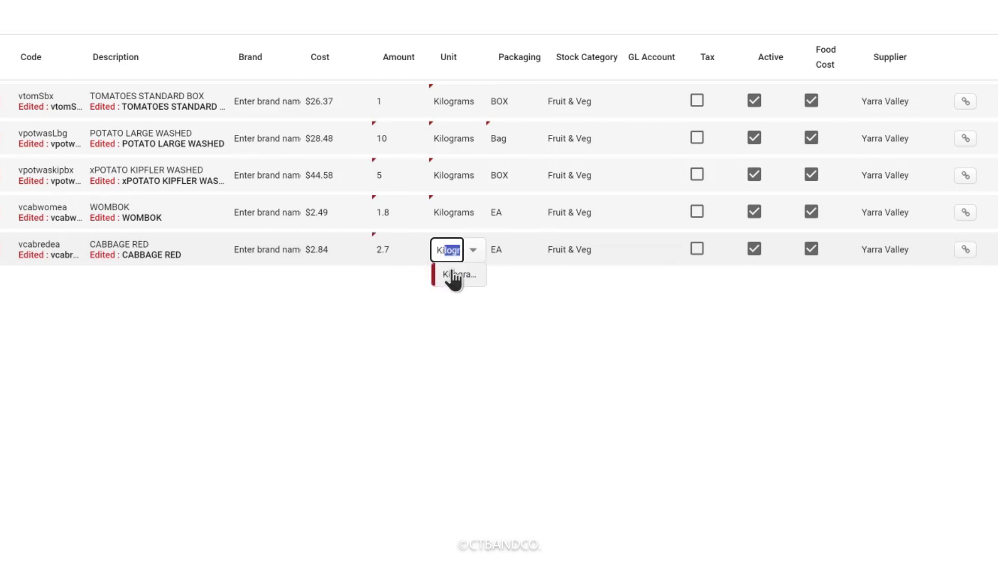
{"action": "left_click", "coordinate": [453, 276]}
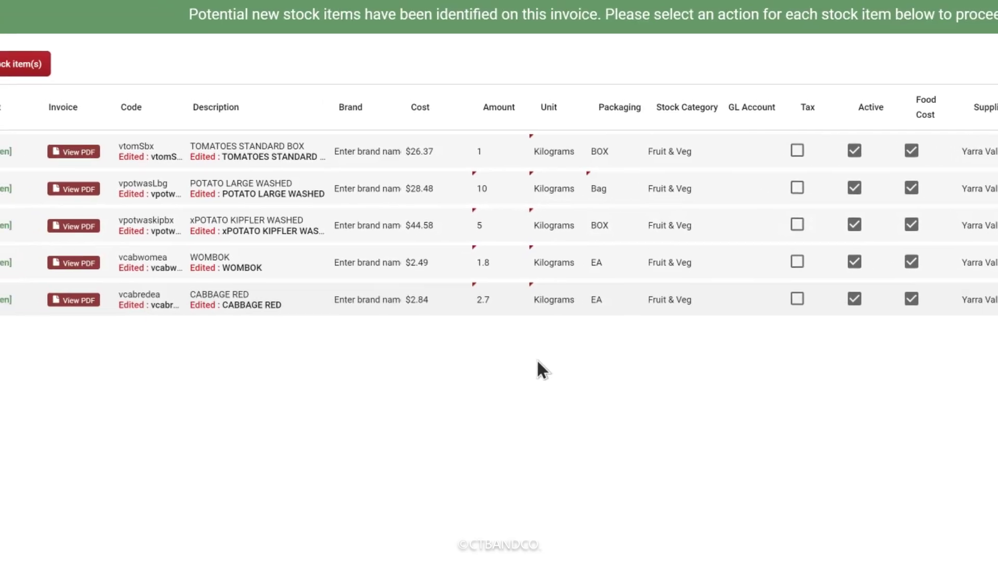
Step: Save the edited items, then add tomatoes, large potatoes, kipfler potatoes and wombok as new stock
{"action": "left_click", "coordinate": [99, 110]}
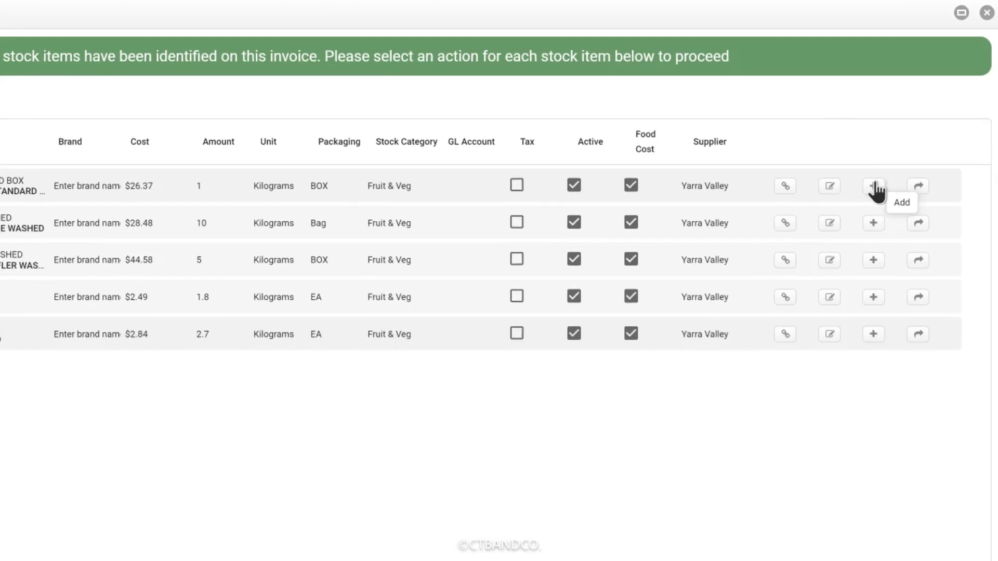
{"action": "left_click", "coordinate": [874, 185]}
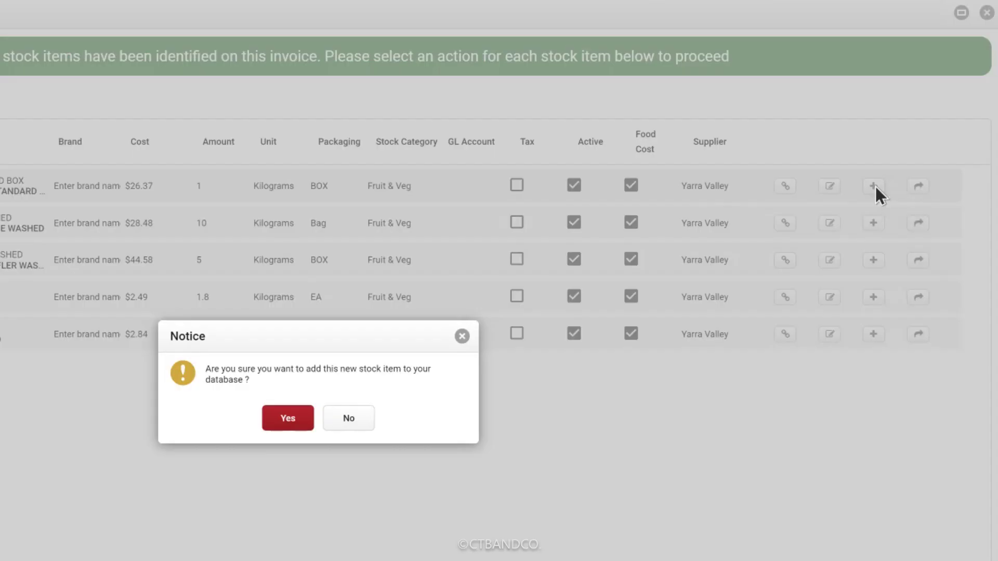
{"action": "key", "text": "Return"}
{"action": "left_click", "coordinate": [874, 186]}
{"action": "key", "text": "Return"}
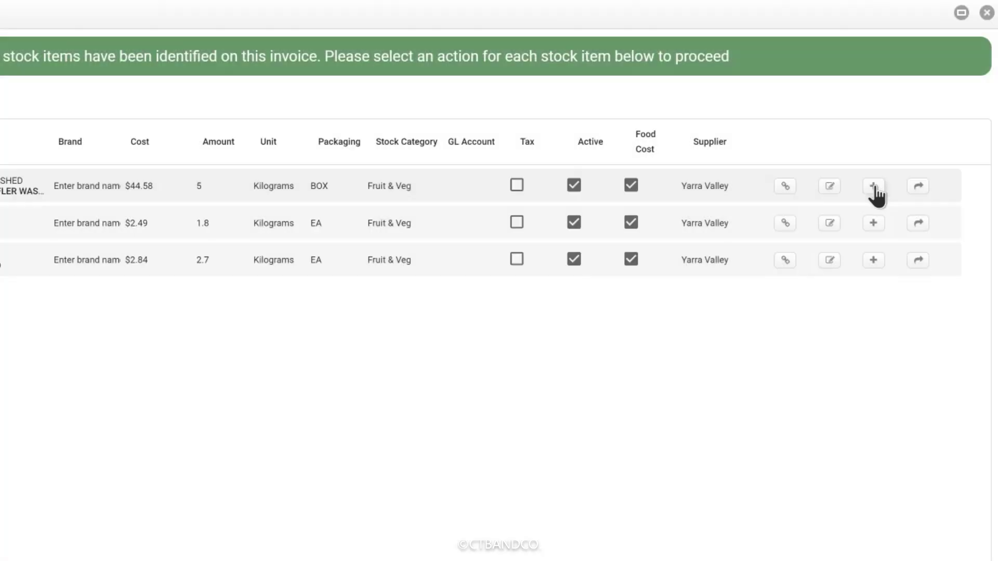
{"action": "left_click", "coordinate": [875, 186]}
{"action": "key", "text": "Return"}
{"action": "left_click", "coordinate": [875, 185]}
{"action": "key", "text": "Return"}
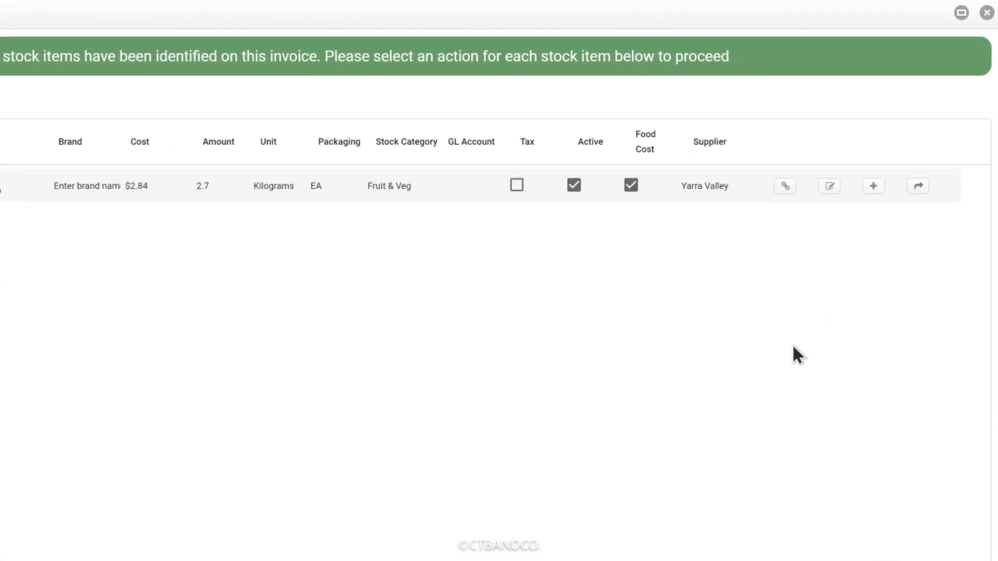
Step: Search existing stock for 'cabbage' by description, then add red cabbage as a new stock item
{"action": "left_click", "coordinate": [785, 189]}
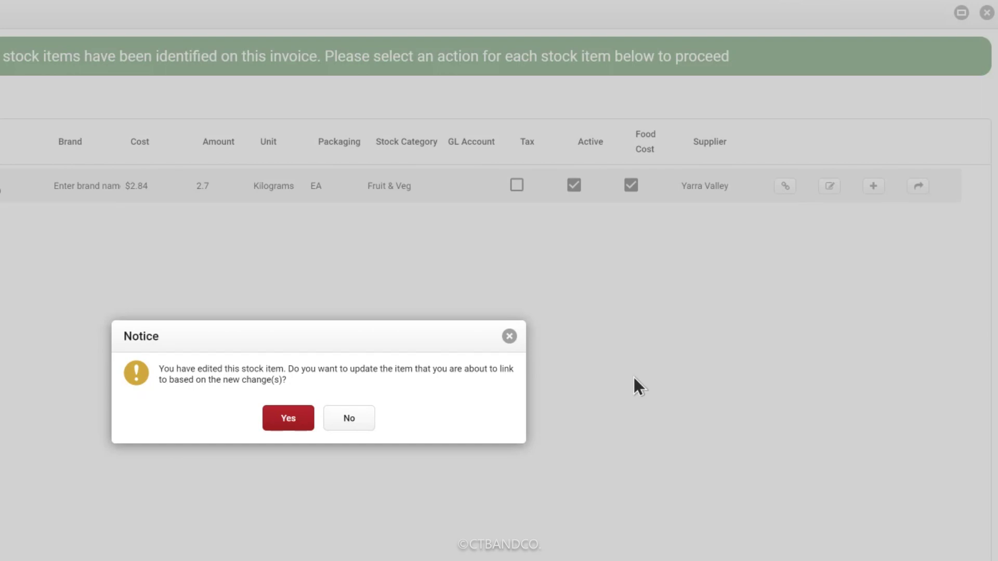
{"action": "left_click", "coordinate": [286, 415]}
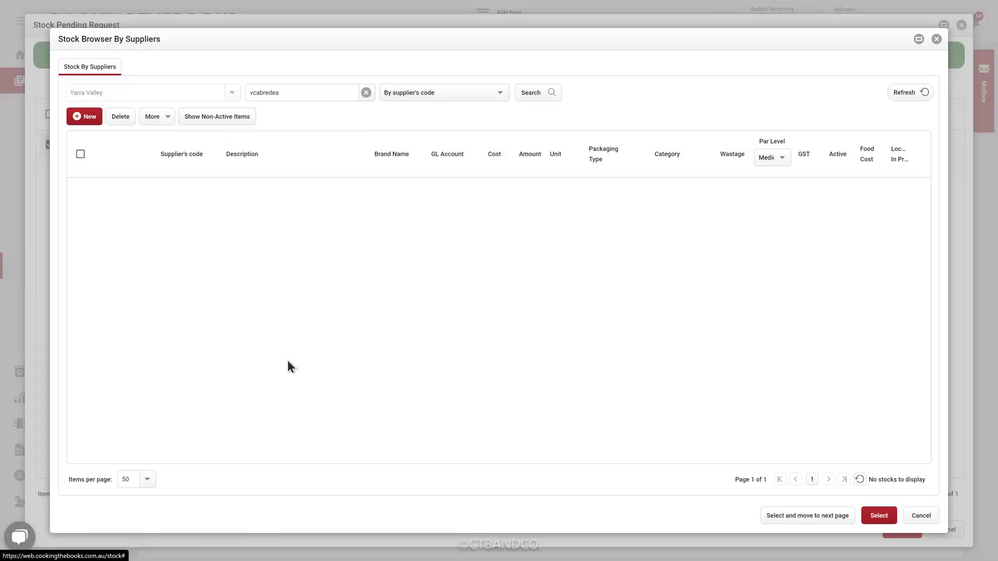
{"action": "left_click_drag", "start_coordinate": [330, 91], "coordinate": [189, 91]}
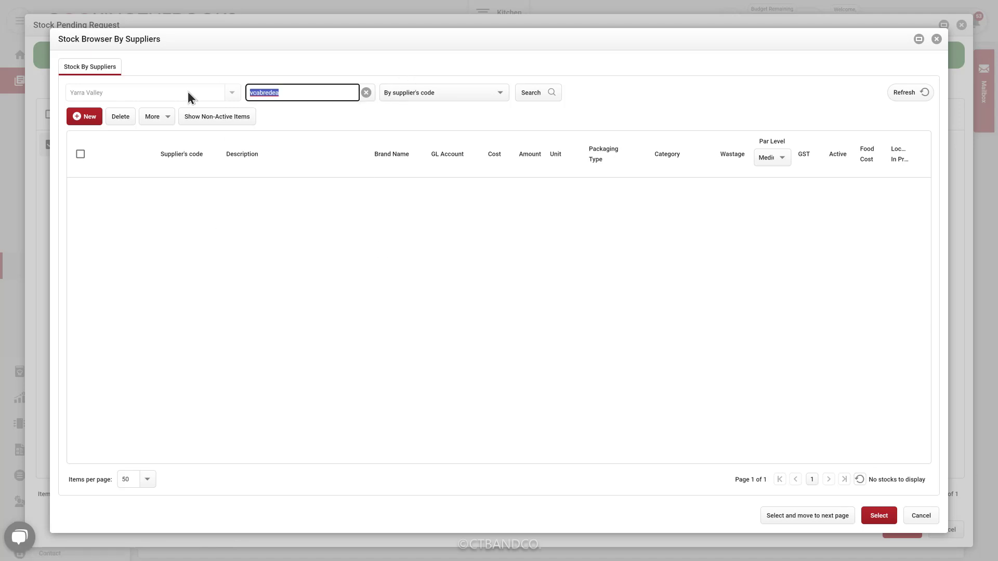
{"action": "type", "text": "cabbage"}
{"action": "left_click", "coordinate": [411, 94]}
{"action": "left_click", "coordinate": [416, 126]}
{"action": "left_click", "coordinate": [537, 93]}
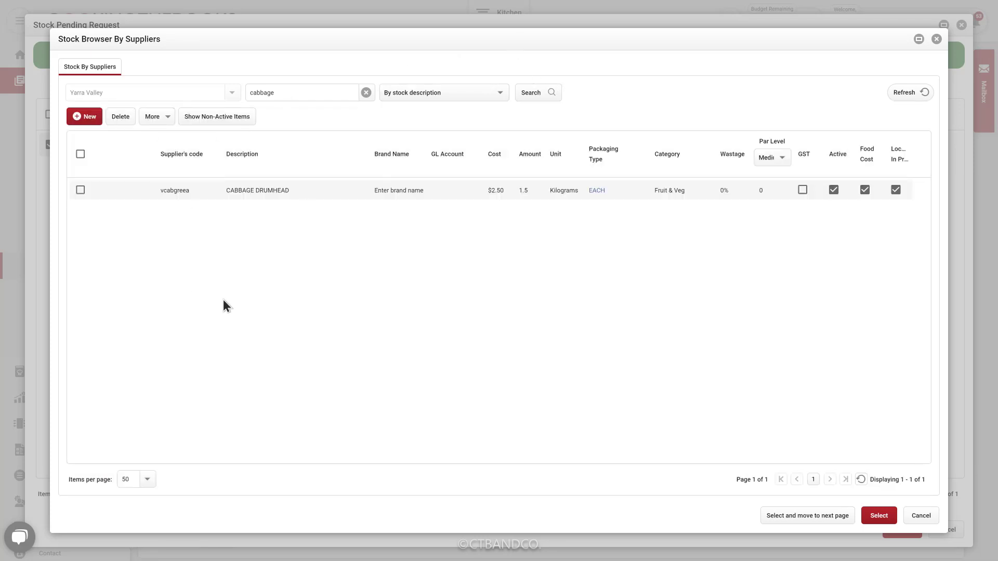
{"action": "left_click", "coordinate": [937, 39]}
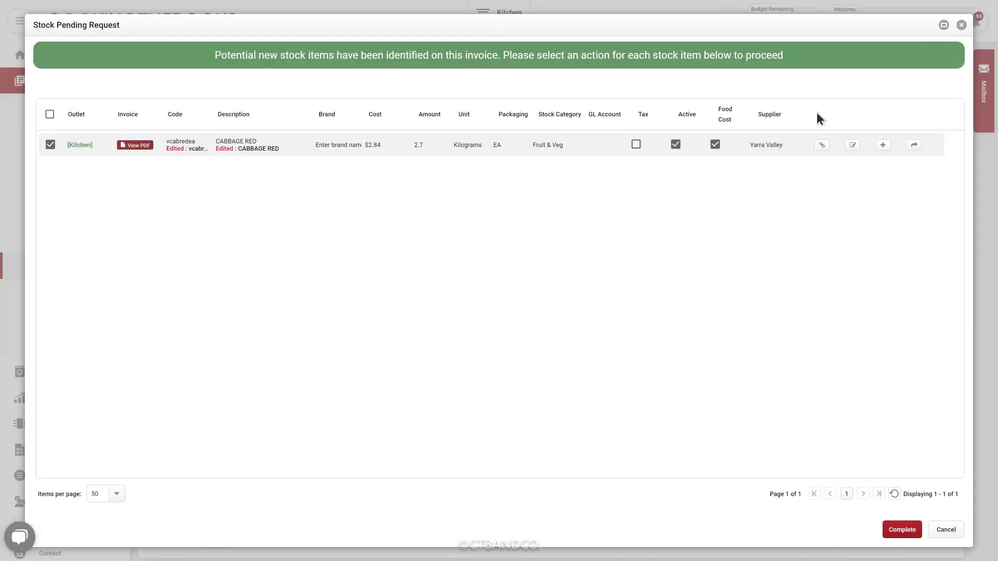
{"action": "left_click", "coordinate": [881, 146]}
Step: Confirm the red cabbage addition and tick all nine invoice items as delivered
{"action": "left_click", "coordinate": [476, 304]}
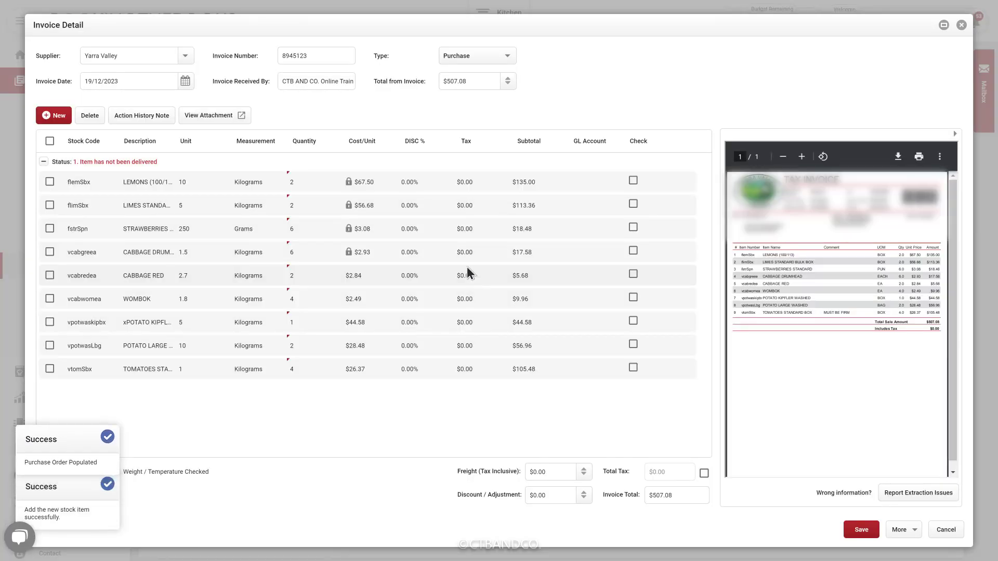
{"action": "left_click", "coordinate": [633, 181]}
{"action": "left_click", "coordinate": [633, 181]}
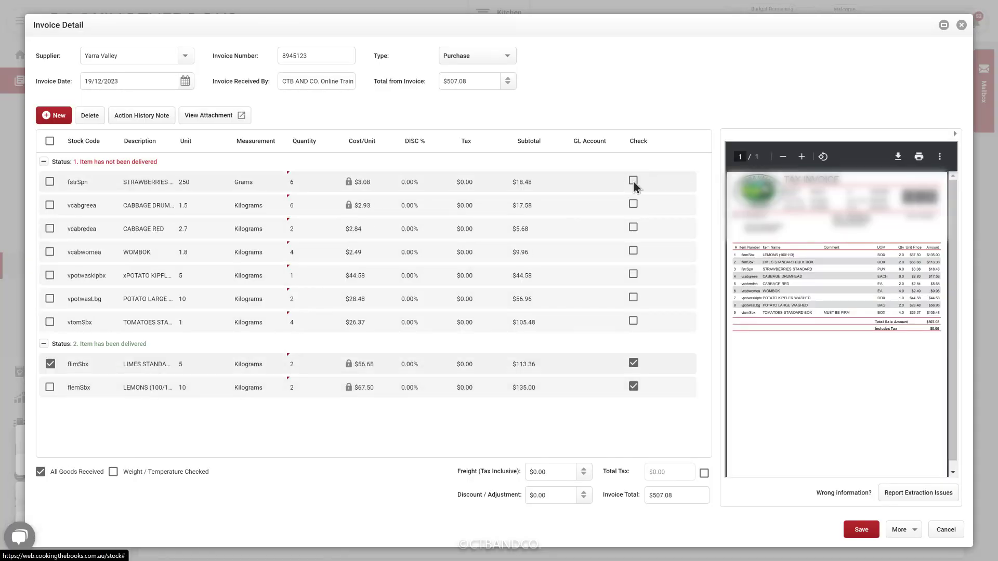
{"action": "left_click", "coordinate": [633, 181]}
{"action": "left_click", "coordinate": [633, 181]}
{"action": "left_click", "coordinate": [633, 181]}
{"action": "left_click", "coordinate": [633, 181]}
{"action": "left_click", "coordinate": [633, 181]}
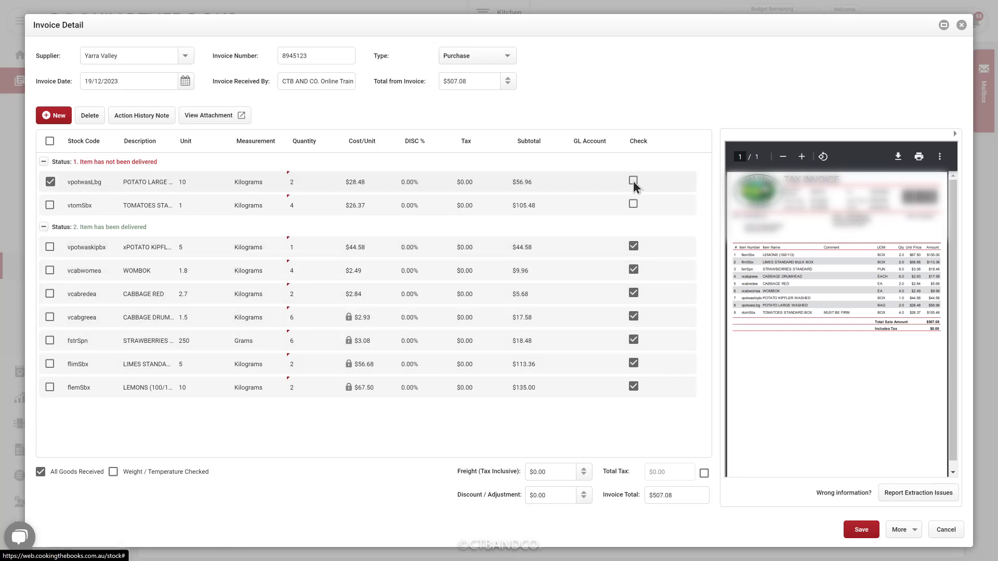
{"action": "left_click", "coordinate": [633, 181]}
{"action": "left_click", "coordinate": [633, 181]}
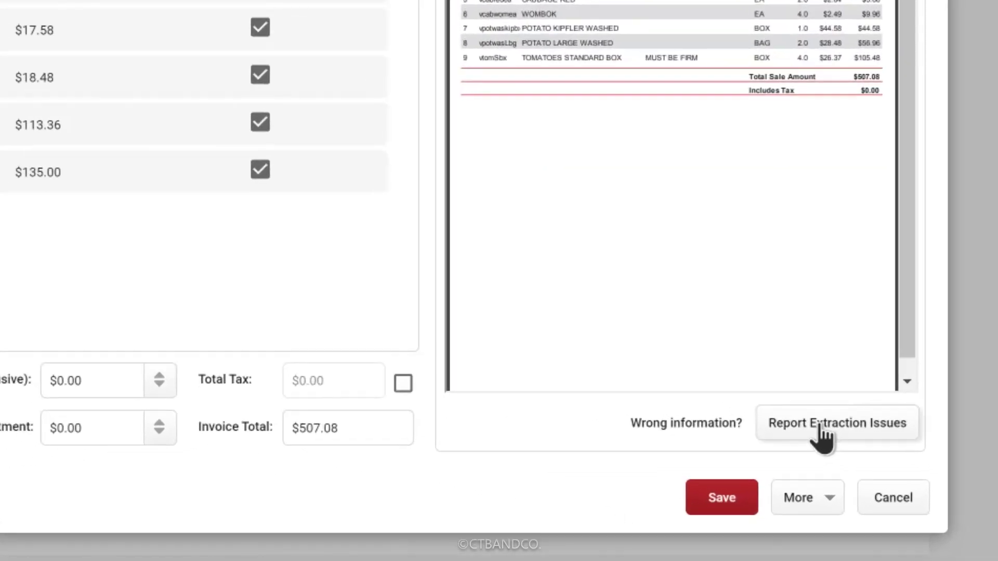
{"action": "left_click", "coordinate": [821, 427]}
{"action": "left_click", "coordinate": [312, 238]}
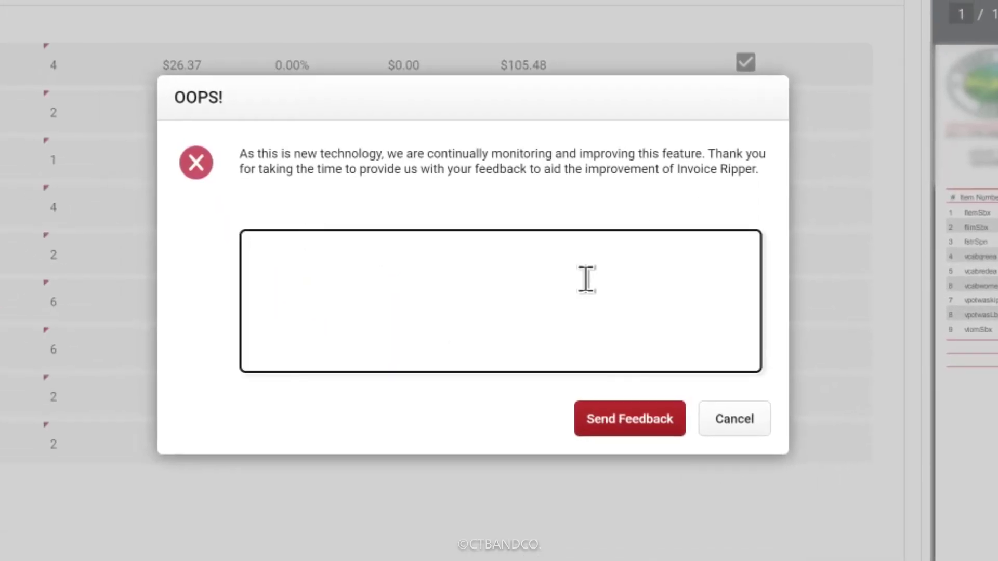
{"action": "left_click", "coordinate": [757, 420]}
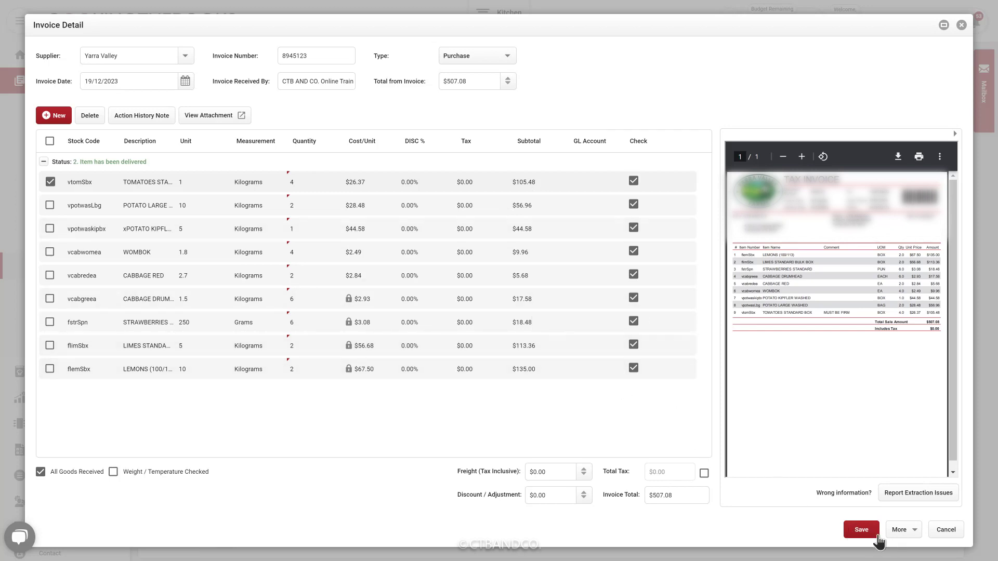
{"action": "left_click", "coordinate": [863, 531]}
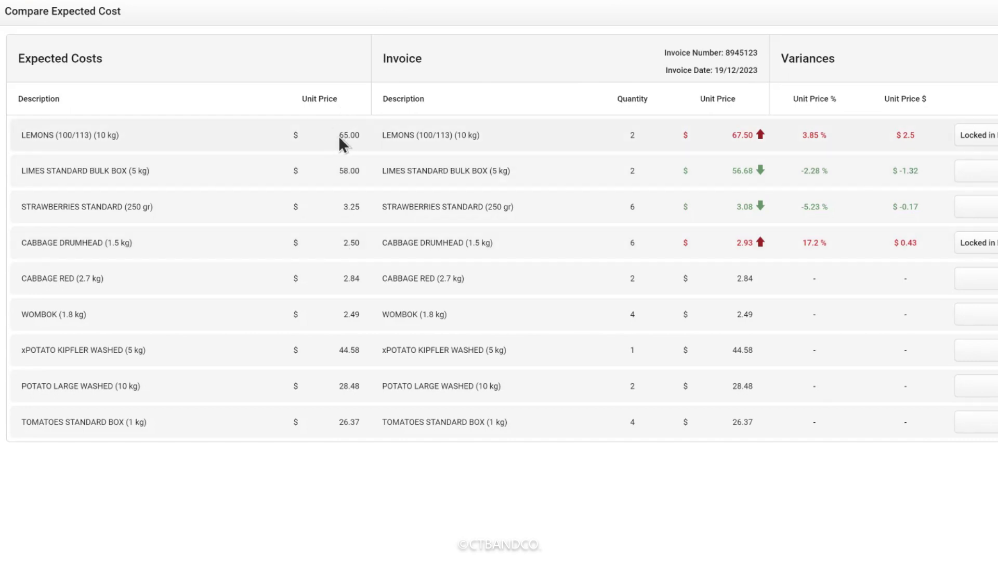
Step: Save invoice 8945123 and review expected costs, noting drumhead cabbage at $2.93 versus $2.50
{"action": "double_click", "coordinate": [339, 135]}
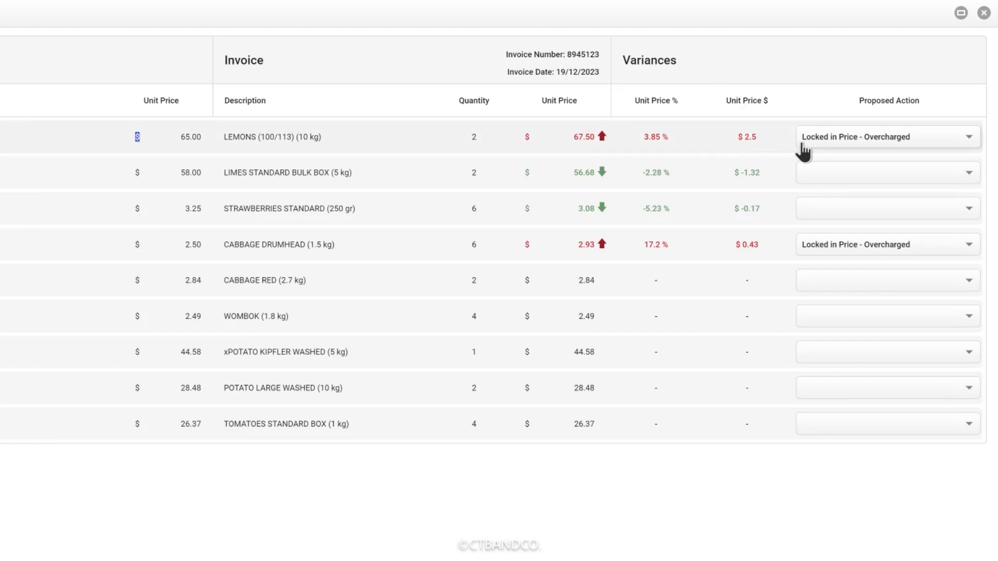
{"action": "left_click", "coordinate": [751, 134]}
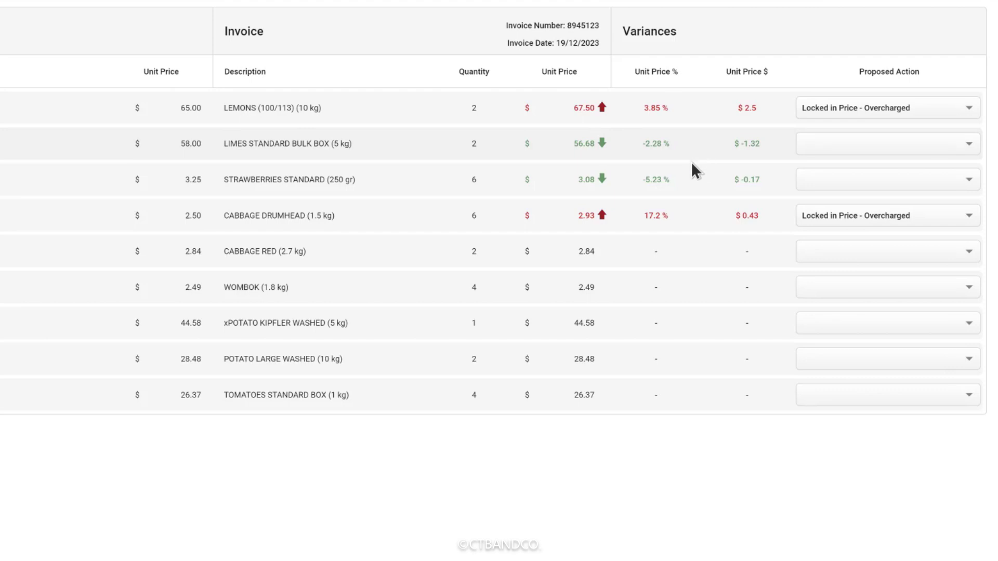
{"action": "scroll", "coordinate": [472, 207], "scroll_direction": "down", "scroll_amount": 1}
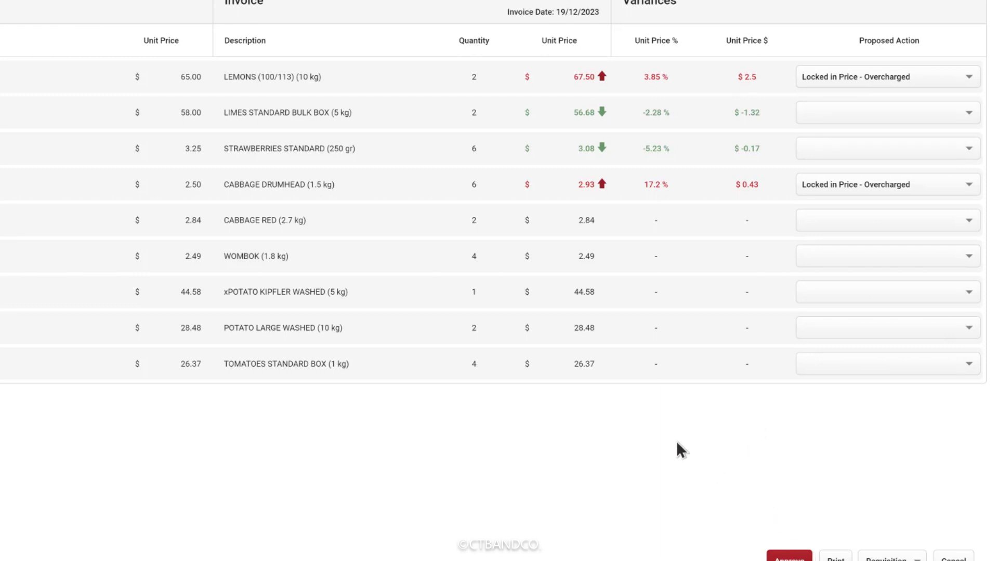
Step: Set Wombok's proposed action to Incorrect Quantity, approve, and agree to request a credit note
{"action": "left_click", "coordinate": [840, 259]}
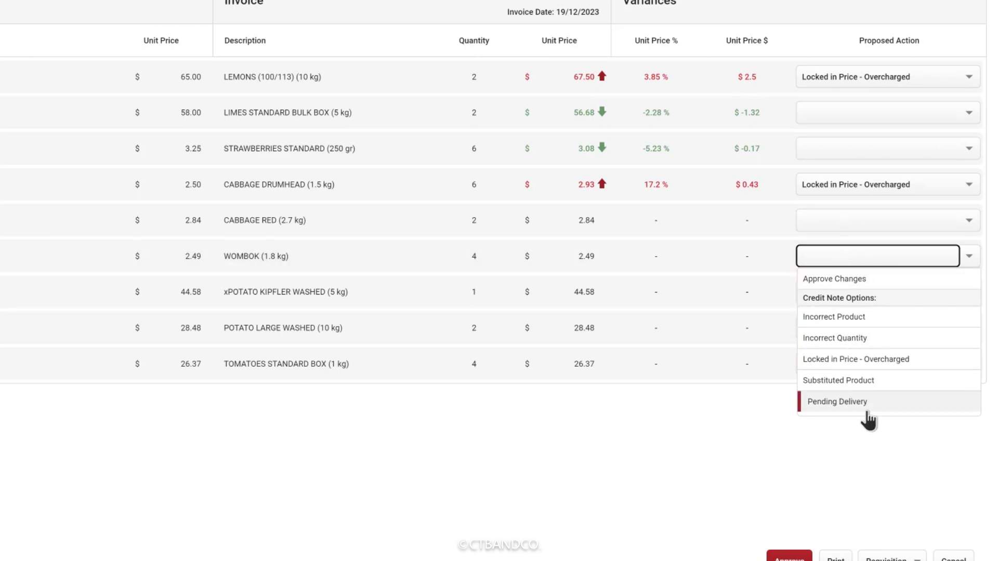
{"action": "left_click", "coordinate": [875, 338]}
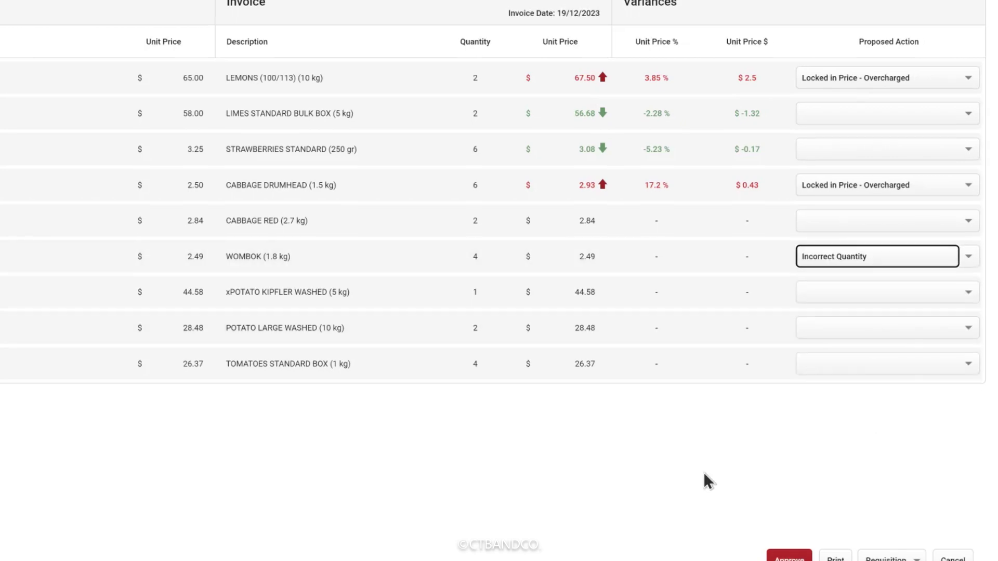
{"action": "left_click", "coordinate": [787, 523]}
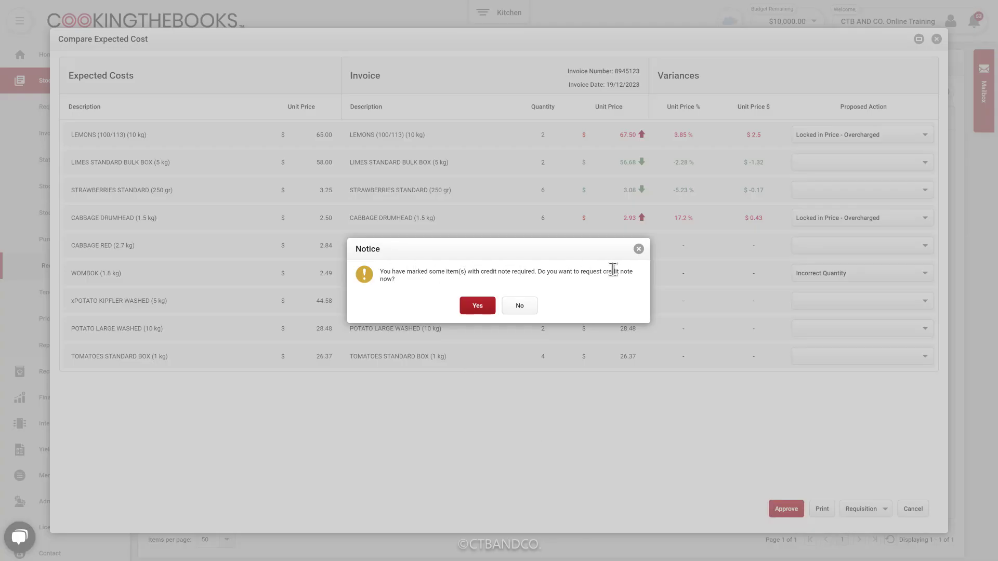
{"action": "left_click", "coordinate": [470, 306]}
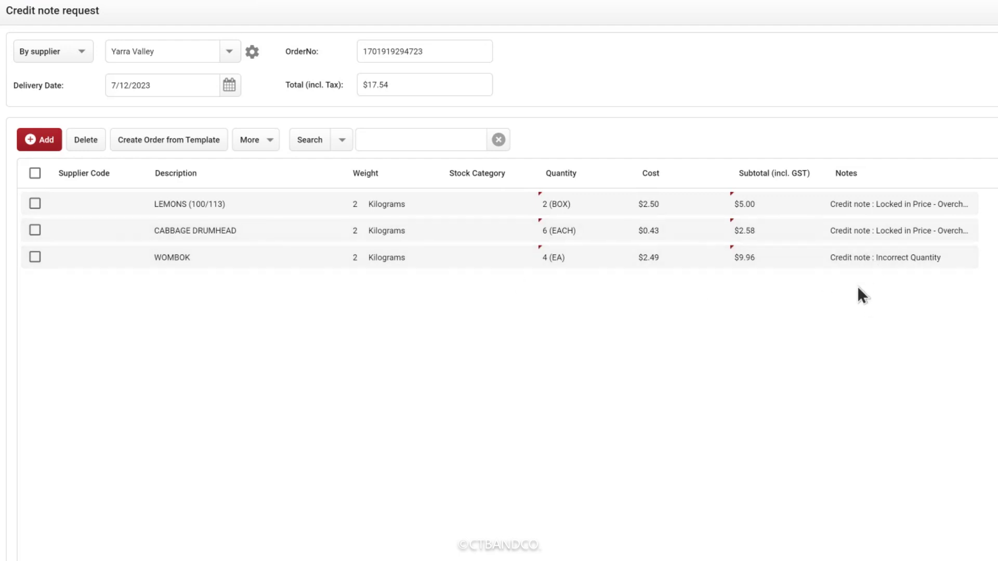
Step: Set Wombok's credit quantity to 1 with the note 'Only 3 of 4 delivered' and save
{"action": "left_click", "coordinate": [557, 256]}
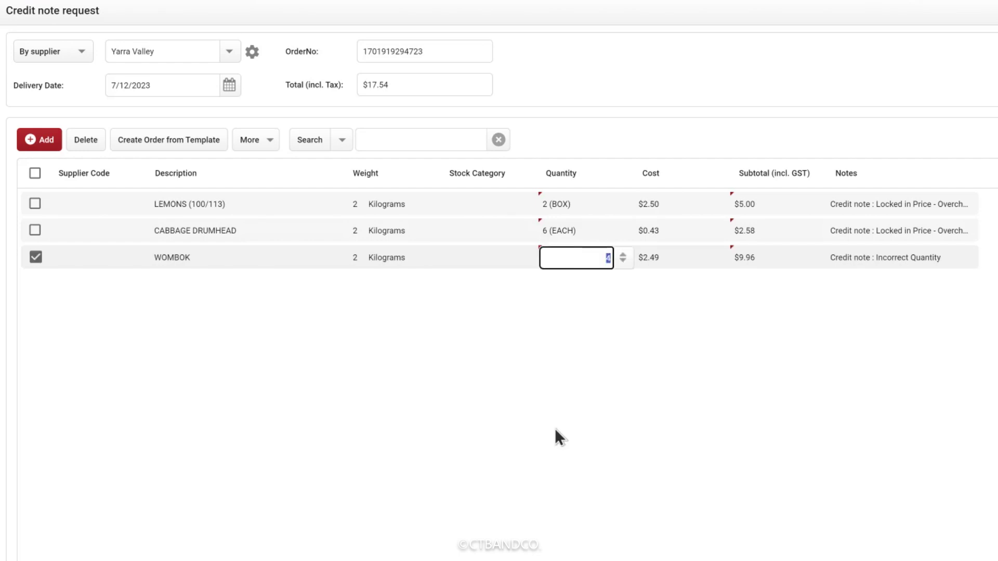
{"action": "type", "text": "1"}
{"action": "key", "text": "Tab"}
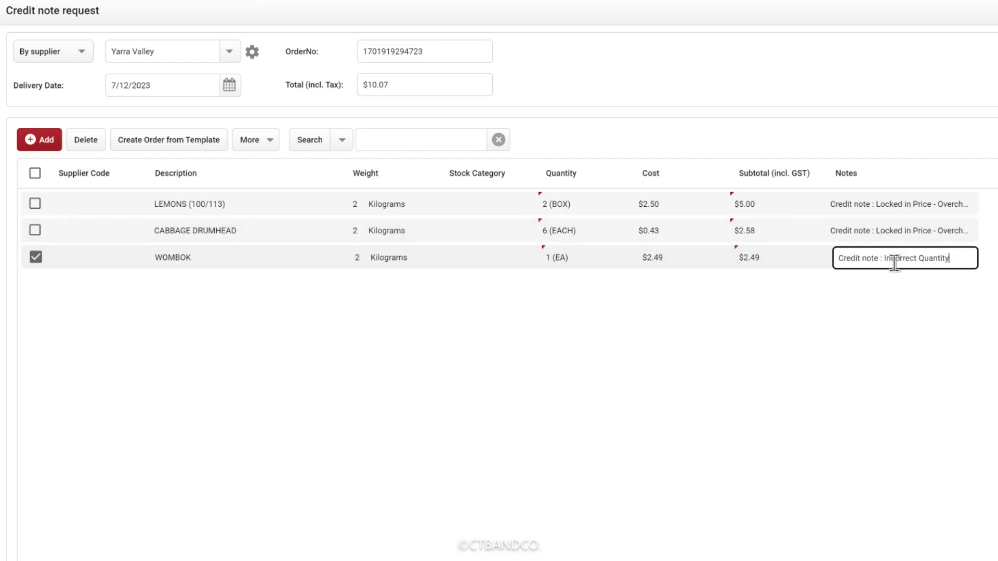
{"action": "left_click_drag", "start_coordinate": [882, 258], "coordinate": [978, 259]}
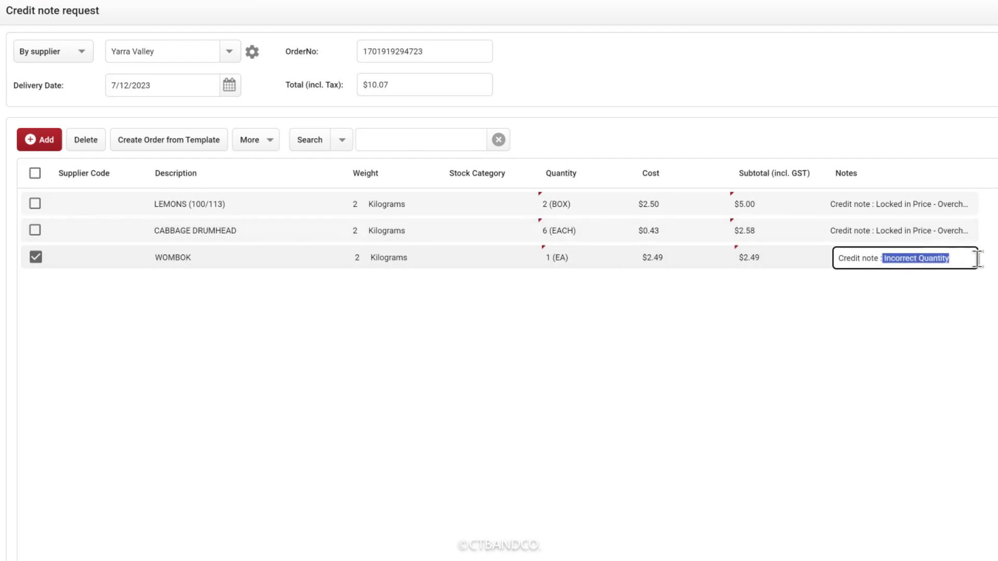
{"action": "key", "text": "BackSpace"}
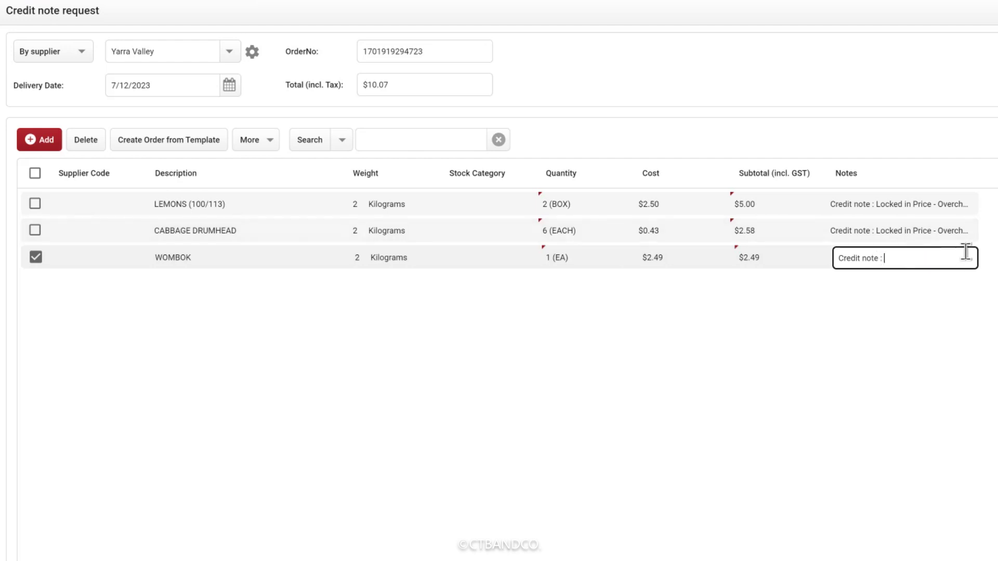
{"action": "type", "text": "Only 3 of 4 delivered"}
{"action": "left_click", "coordinate": [889, 338]}
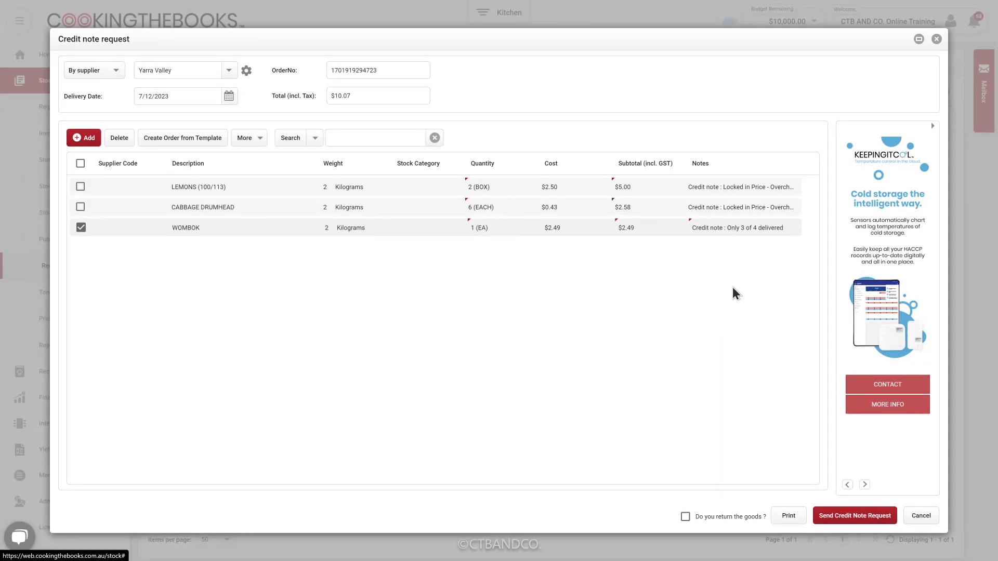
{"action": "left_click", "coordinate": [846, 517]}
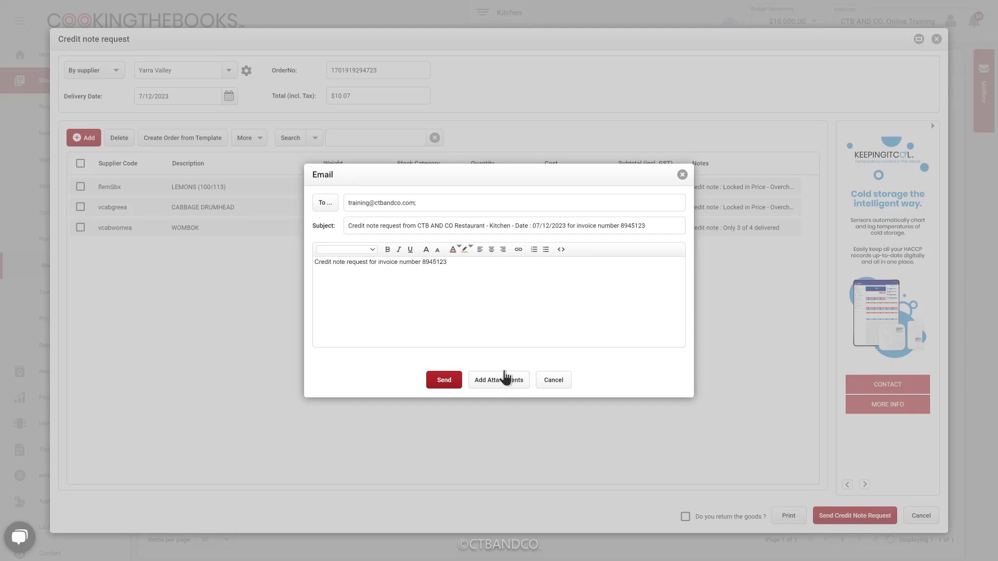
Step: Send the Yarra Valley credit note request email for invoice 8945123
{"action": "left_click", "coordinate": [441, 381]}
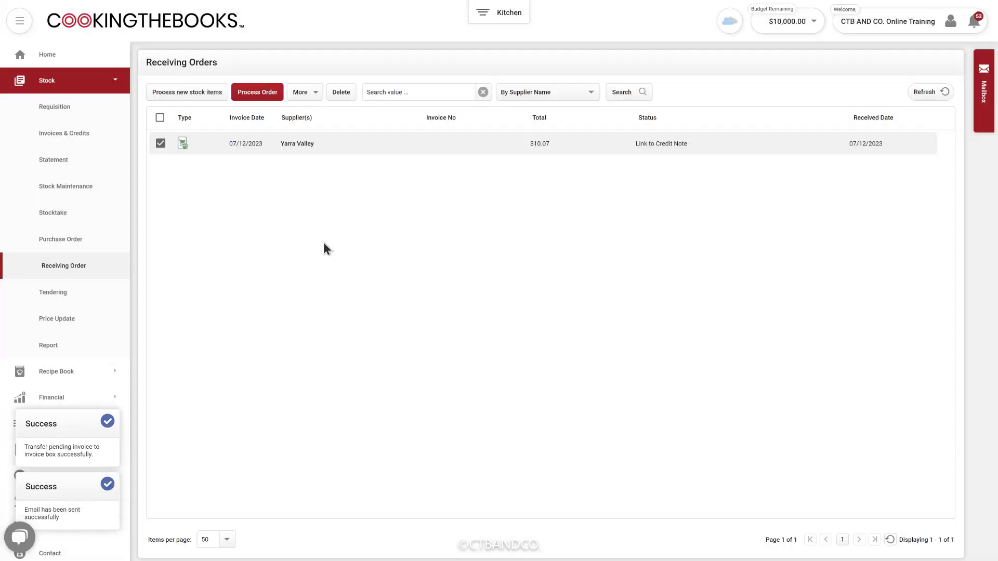
Step: Deselect the new $10.07 Yarra Valley credit note row dated 07/12/2023 in Receiving Orders
{"action": "left_click", "coordinate": [160, 143]}
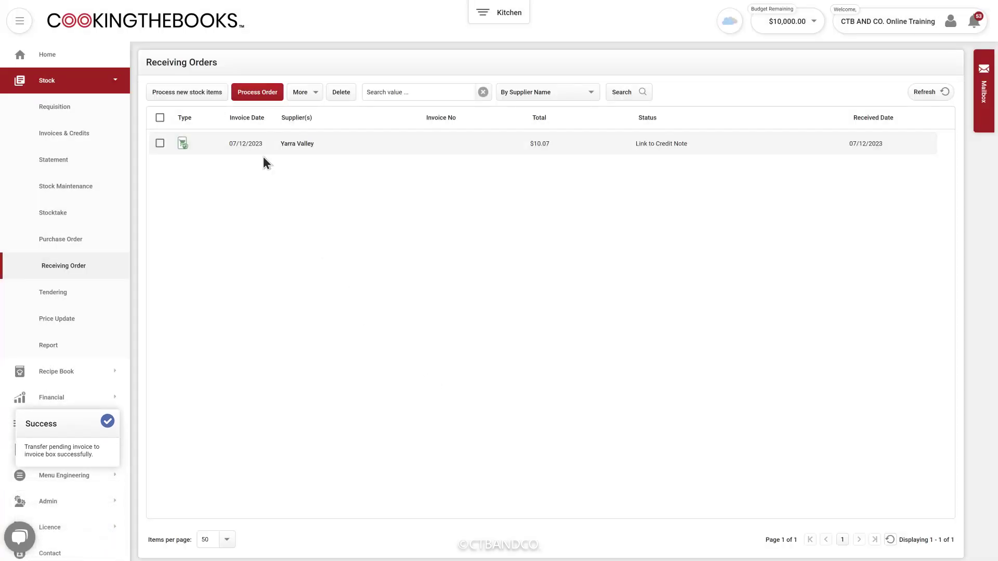